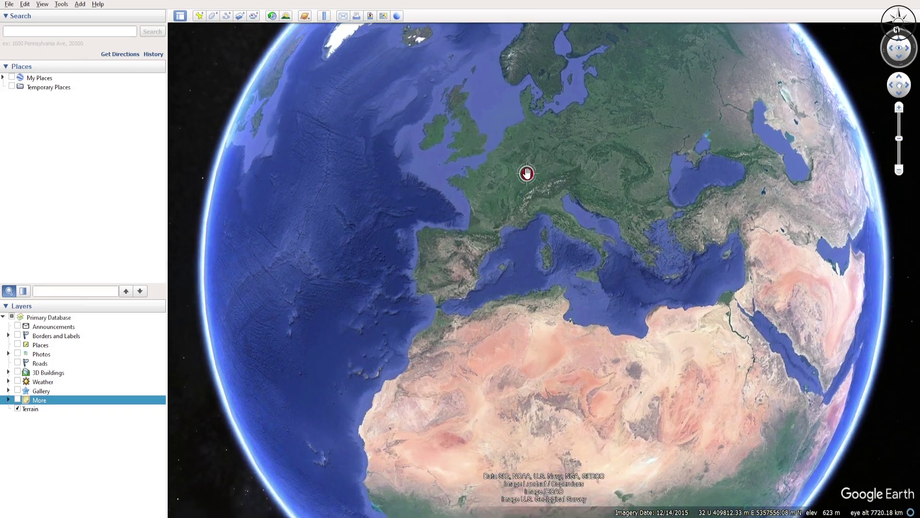
- Zoom in over Geneva to about 23.6 km eye altitude, showing the western tip of Lake Geneva
{"action": "scroll", "coordinate": [508, 205], "scroll_direction": "up", "scroll_amount": 3}
{"action": "scroll", "coordinate": [496, 263], "scroll_direction": "up", "scroll_amount": 3}
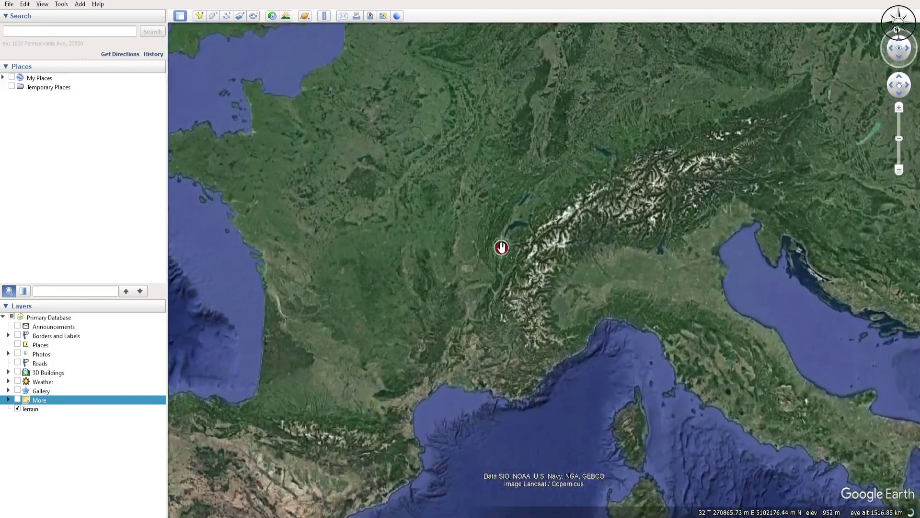
{"action": "scroll", "coordinate": [510, 236], "scroll_direction": "up", "scroll_amount": 3}
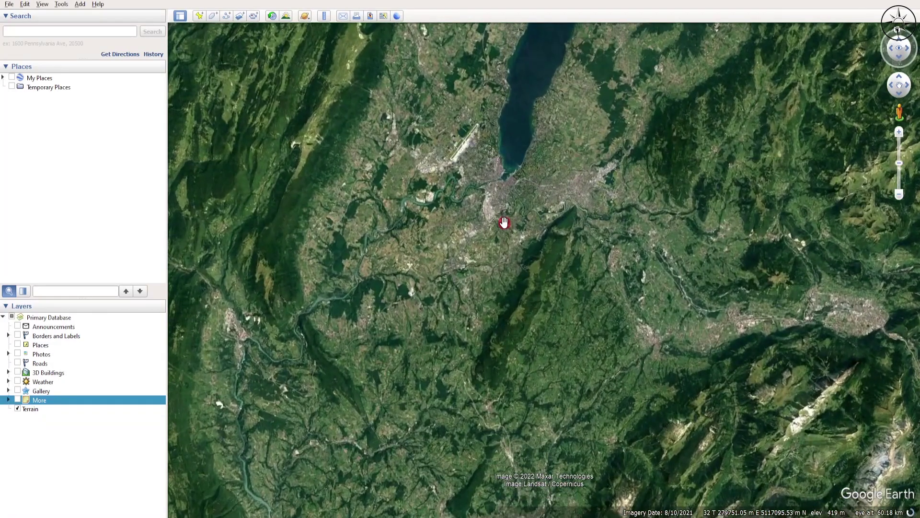
{"action": "scroll", "coordinate": [504, 222], "scroll_direction": "up", "scroll_amount": 2}
{"action": "scroll", "coordinate": [537, 211], "scroll_direction": "up", "scroll_amount": 2}
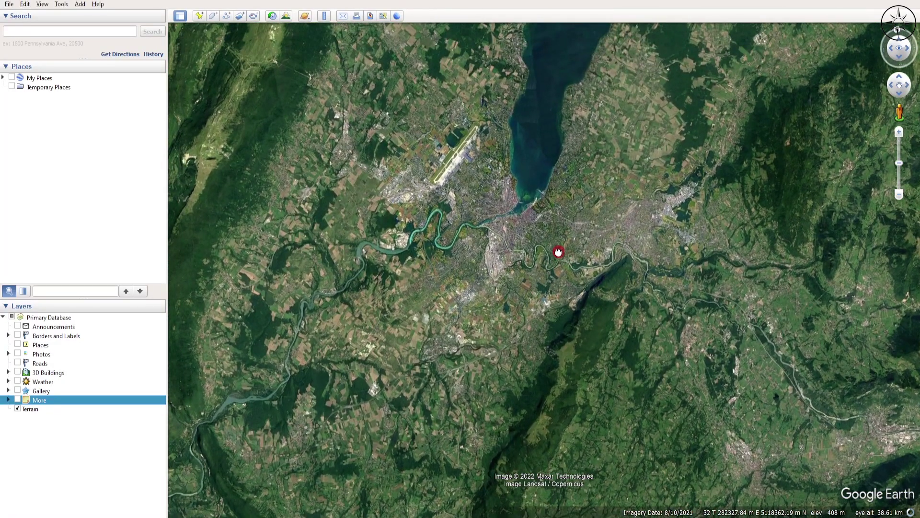
{"action": "scroll", "coordinate": [511, 207], "scroll_direction": "up", "scroll_amount": 1}
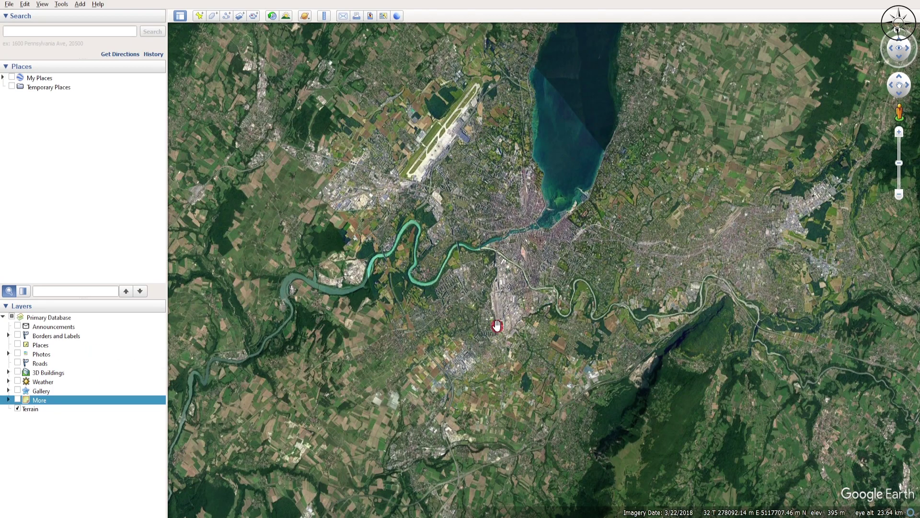
- Pan the map so the airport, the end of the lake and the city are framed together
{"action": "left_click_drag", "start_coordinate": [509, 307], "coordinate": [552, 311]}
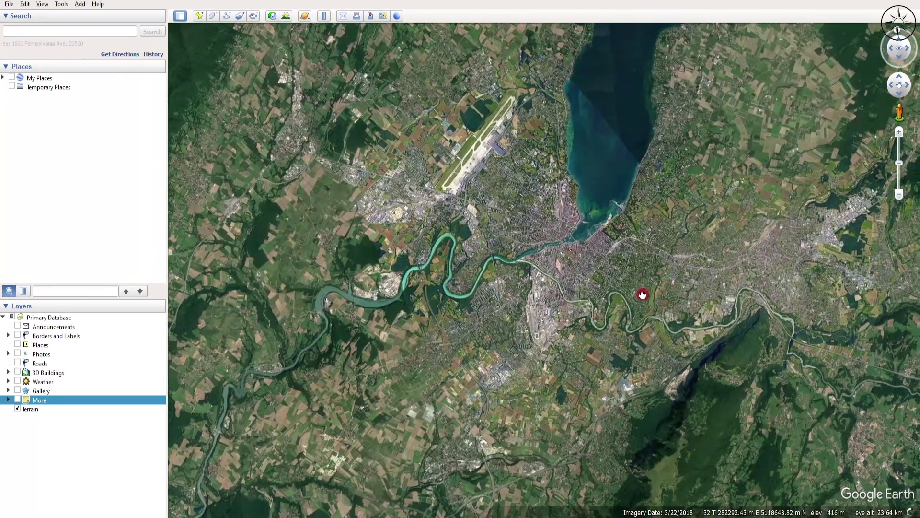
{"action": "left_click_drag", "start_coordinate": [643, 294], "coordinate": [626, 297]}
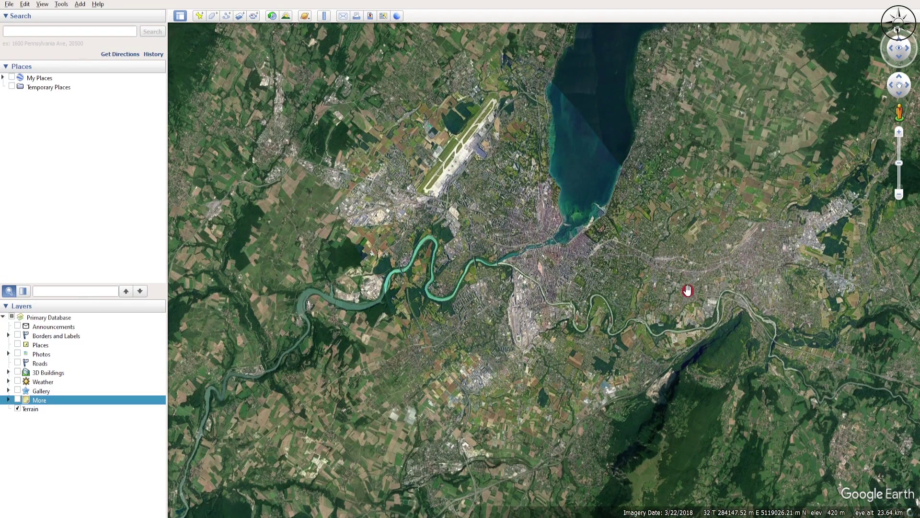
{"action": "left_click_drag", "start_coordinate": [575, 244], "coordinate": [550, 240]}
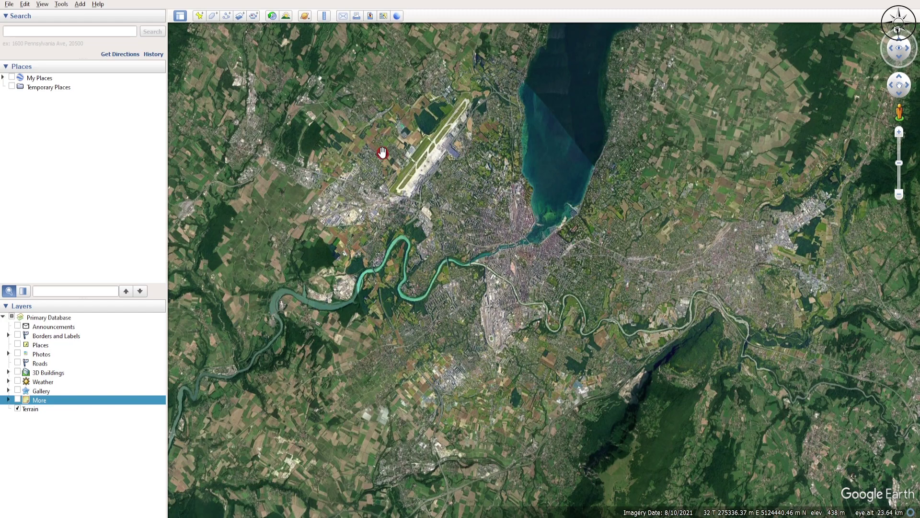
- Turn on historical imagery and slide back to the 12/31/2008 imagery of Geneva
{"action": "left_click", "coordinate": [273, 16]}
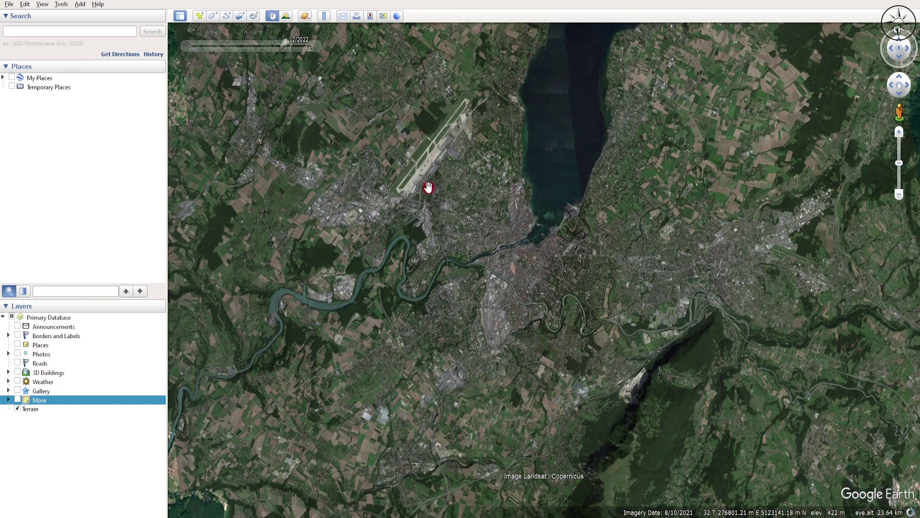
{"action": "mouse_move", "coordinate": [315, 53]}
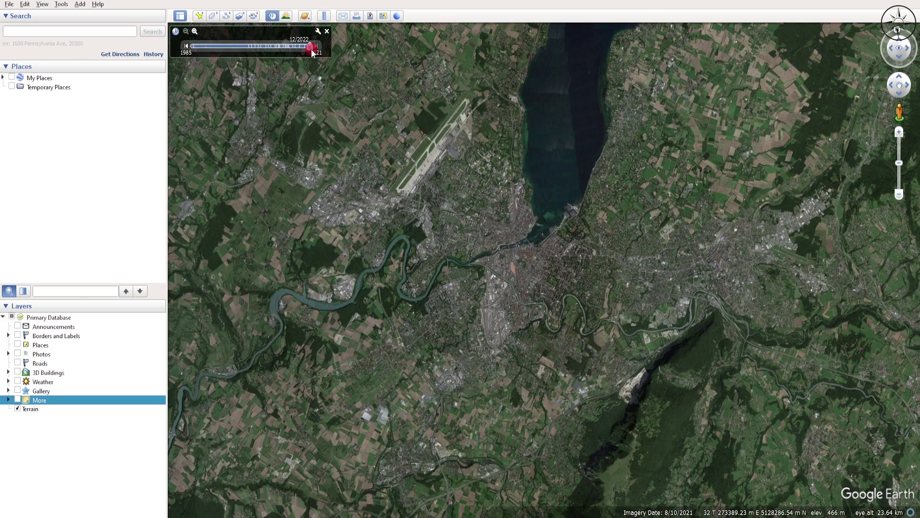
{"action": "left_click_drag", "start_coordinate": [308, 48], "coordinate": [270, 51]}
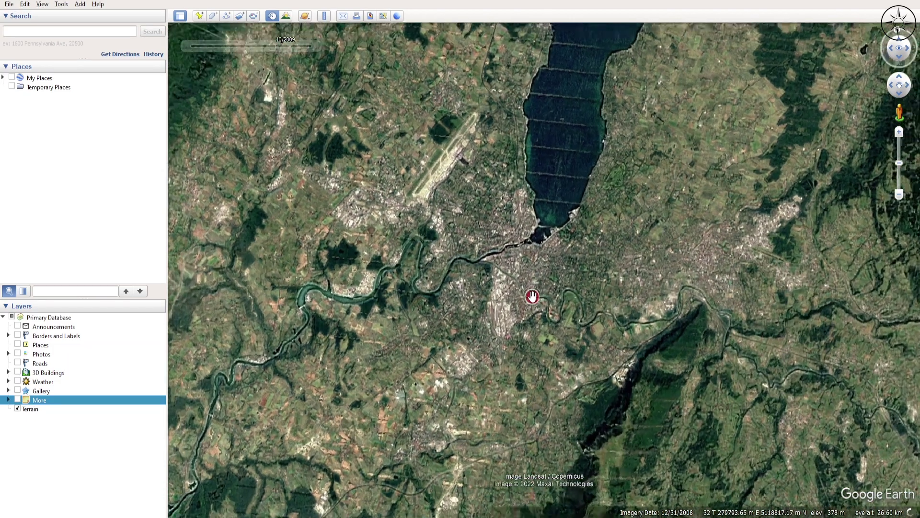
- Pick the 12/31/2004 imagery on the time slider and settle the zoom at about 12.48 km
{"action": "scroll", "coordinate": [517, 288], "scroll_direction": "up", "scroll_amount": 5}
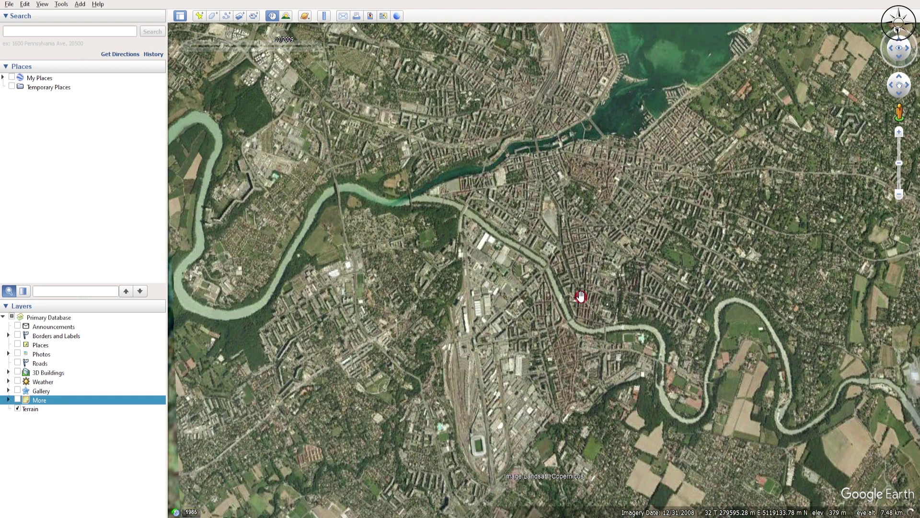
{"action": "scroll", "coordinate": [580, 296], "scroll_direction": "up", "scroll_amount": 3}
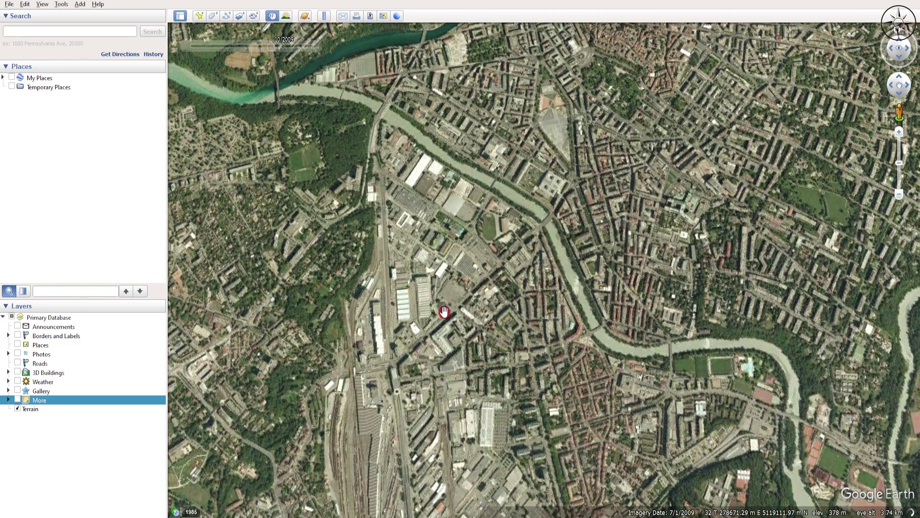
{"action": "scroll", "coordinate": [443, 312], "scroll_direction": "down", "scroll_amount": 5}
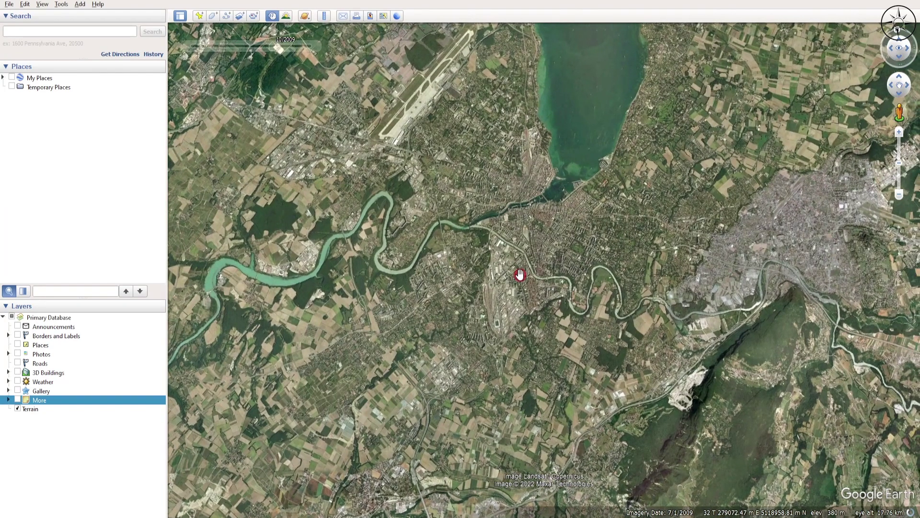
{"action": "mouse_move", "coordinate": [271, 48]}
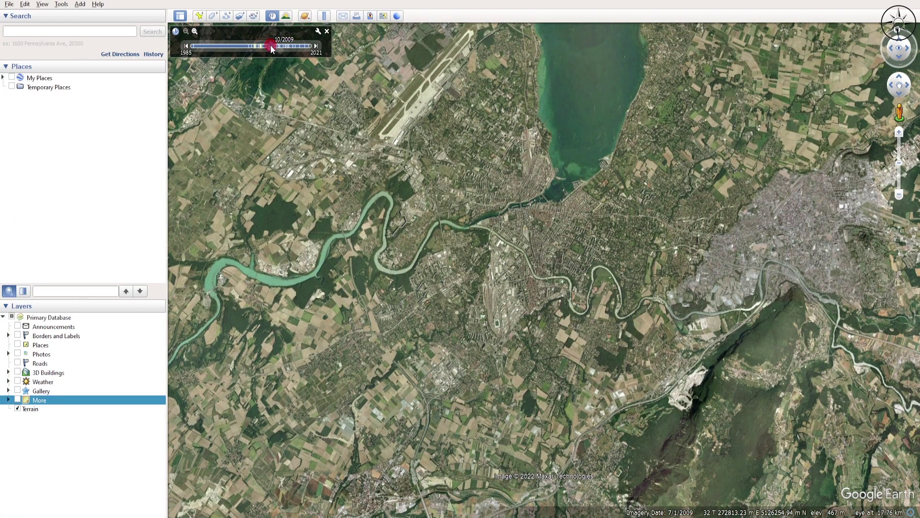
{"action": "left_click", "coordinate": [245, 45]}
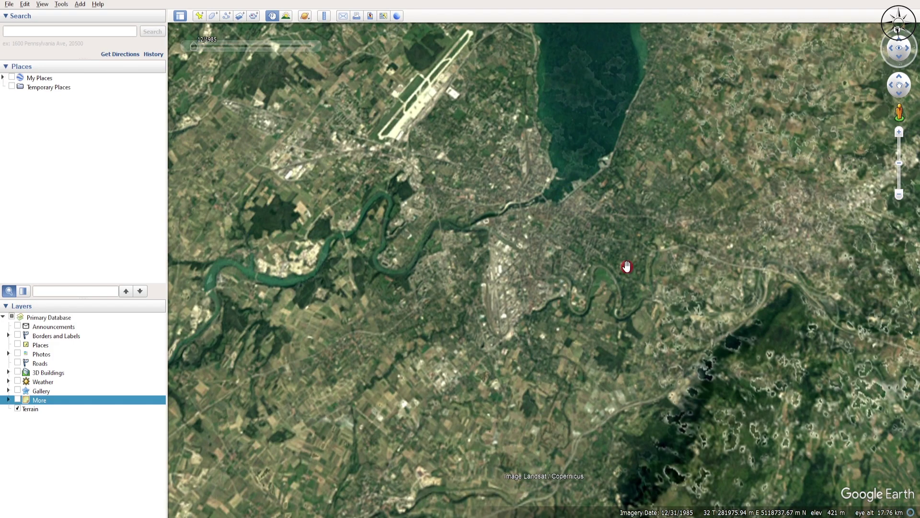
{"action": "scroll", "coordinate": [626, 267], "scroll_direction": "down", "scroll_amount": 2}
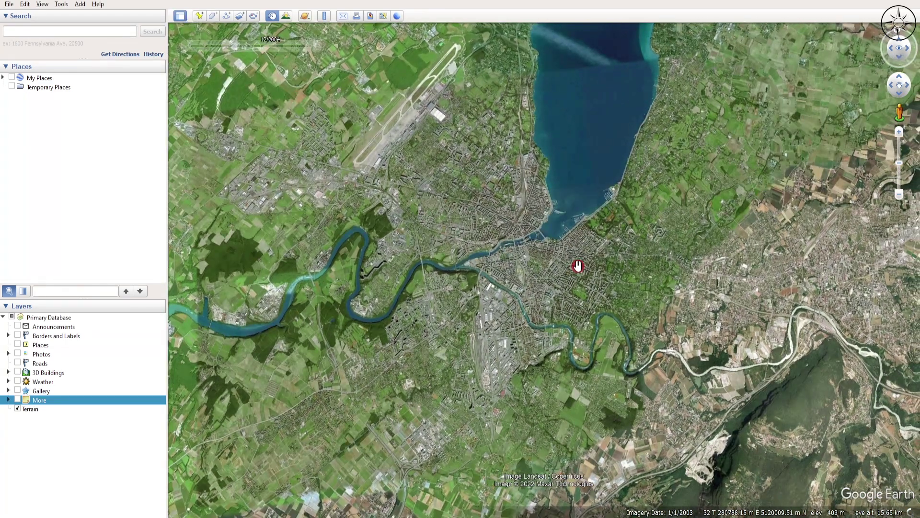
{"action": "scroll", "coordinate": [542, 281], "scroll_direction": "up", "scroll_amount": 4}
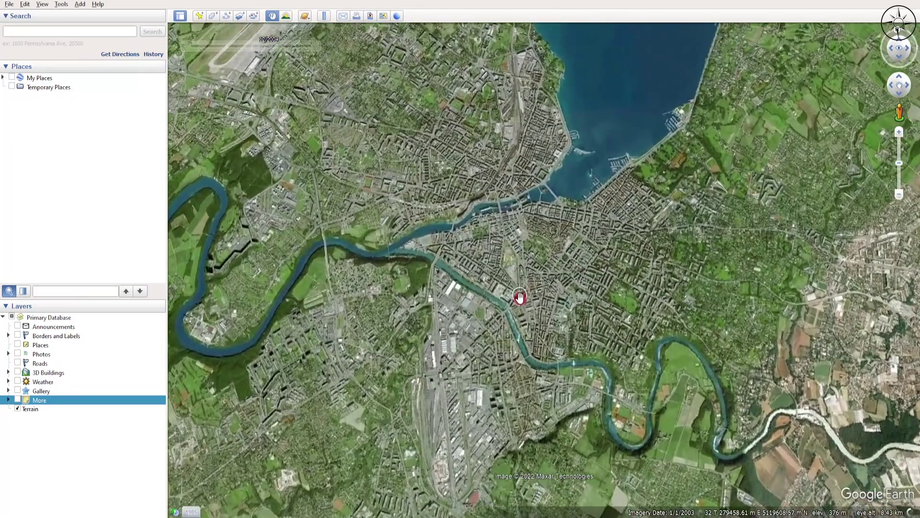
{"action": "scroll", "coordinate": [520, 297], "scroll_direction": "down", "scroll_amount": 3}
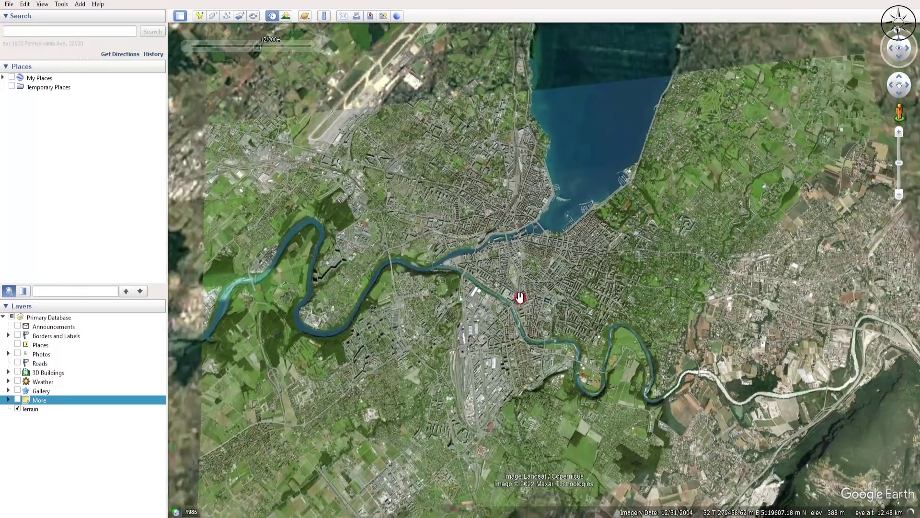
- Toggle the image-saving mode on and off, then nudge the map to centre the city and river
{"action": "key", "text": "ctrl+alt+s"}
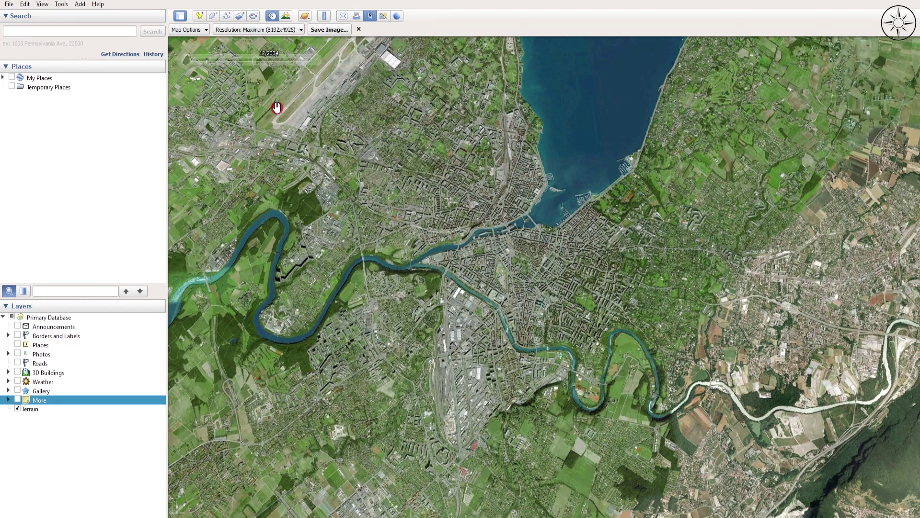
{"action": "key", "text": "ctrl+alt+s"}
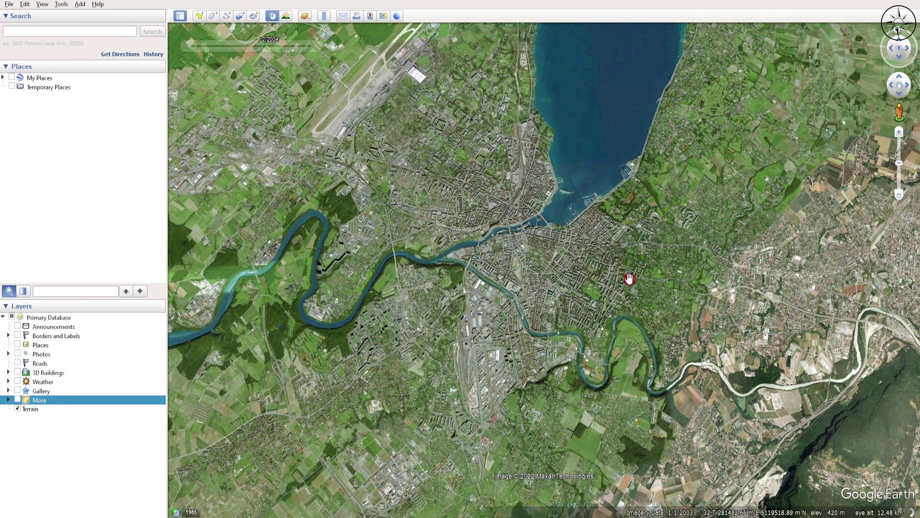
{"action": "left_click_drag", "start_coordinate": [629, 279], "coordinate": [616, 279]}
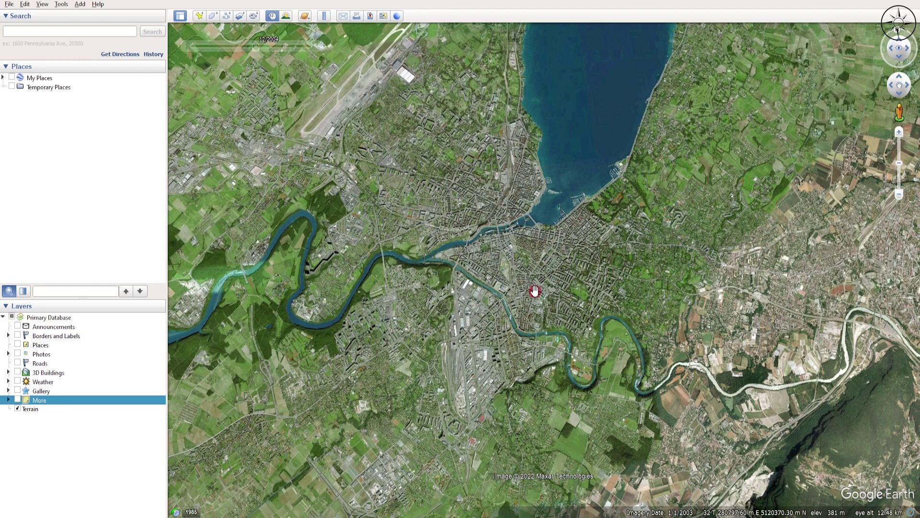
- Enter Save Image mode and turn off the title and description, legend and scale overlays in Map Options
{"action": "left_click", "coordinate": [369, 16]}
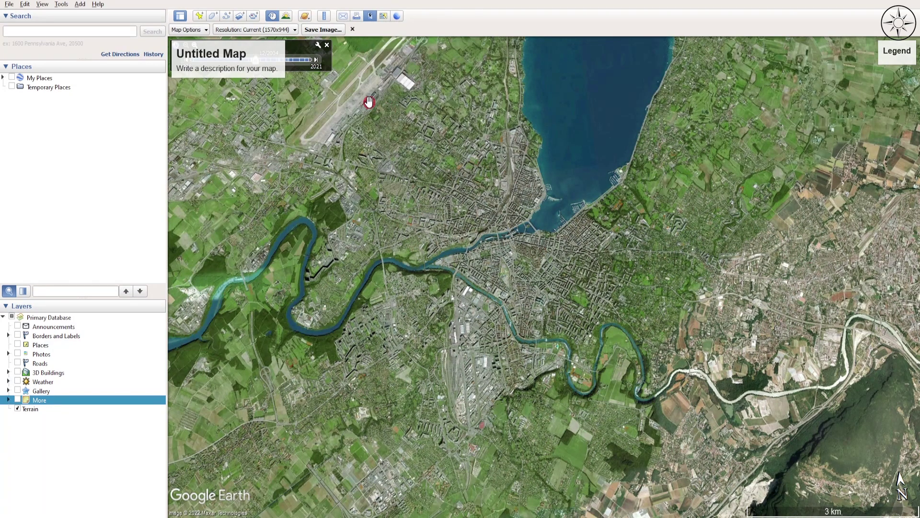
{"action": "left_click", "coordinate": [205, 30]}
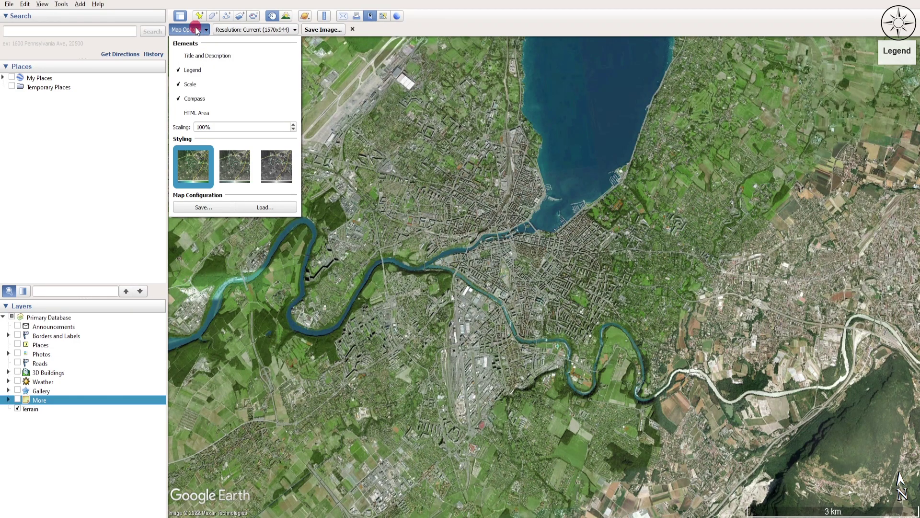
{"action": "left_click", "coordinate": [199, 52]}
{"action": "left_click", "coordinate": [198, 30]}
{"action": "left_click", "coordinate": [200, 71]}
{"action": "left_click", "coordinate": [193, 87]}
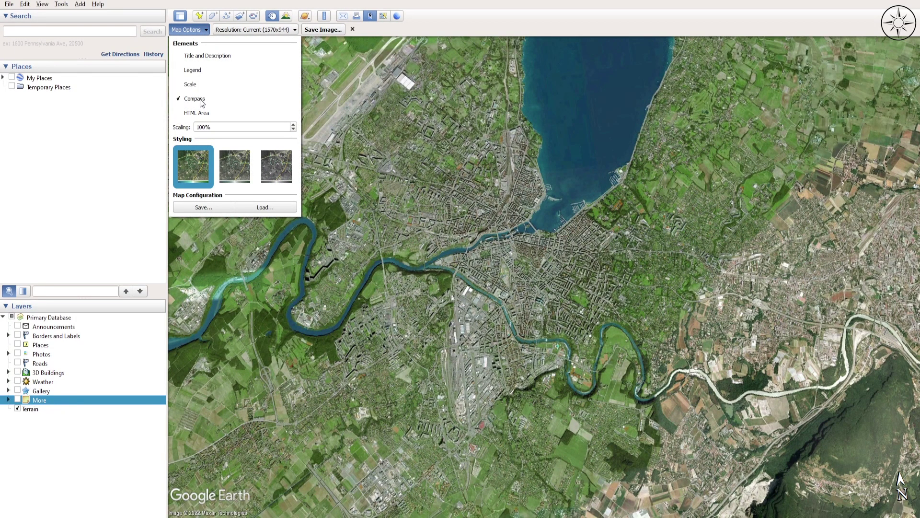
{"action": "left_click", "coordinate": [202, 100]}
{"action": "left_click", "coordinate": [278, 67]}
{"action": "left_click", "coordinate": [287, 30]}
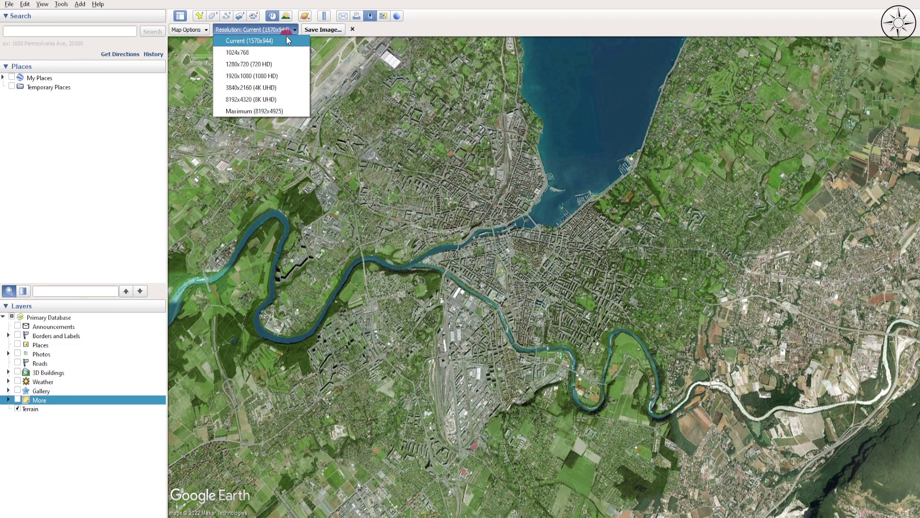
- Save the view at Maximum (8192x4925) resolution as the JPEG image_2004 in Desktop\image
{"action": "left_click", "coordinate": [282, 110]}
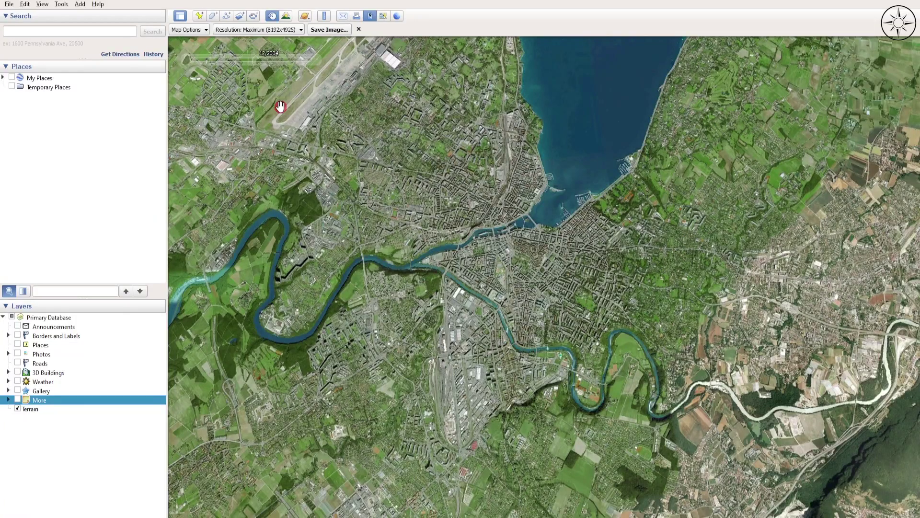
{"action": "left_click", "coordinate": [331, 30]}
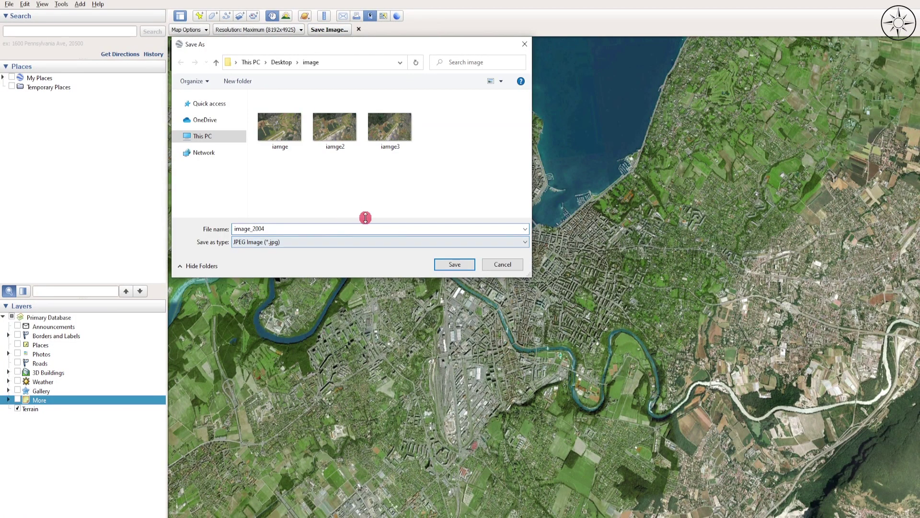
{"action": "left_click", "coordinate": [454, 266]}
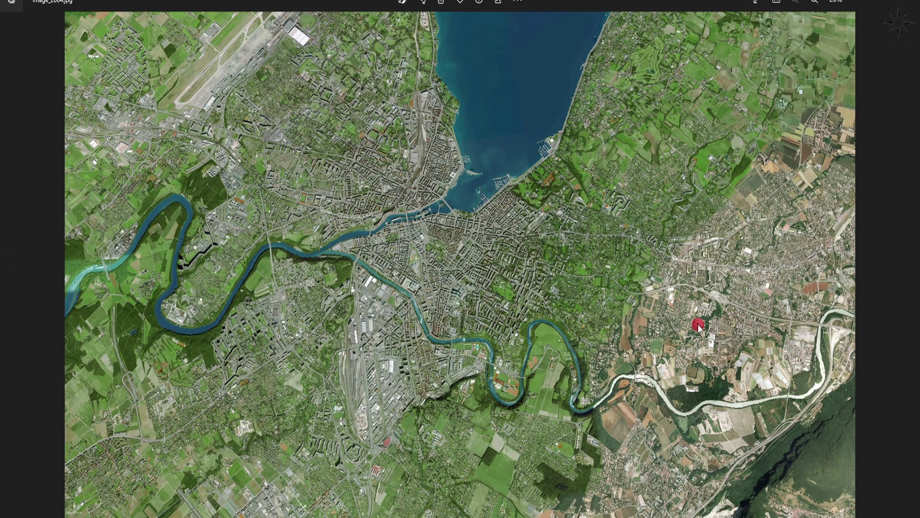
- Zoom into image_2004.jpg, pan across the city-centre streets, then zoom back out to fit
{"action": "scroll", "coordinate": [433, 343], "scroll_direction": "up", "scroll_amount": 5}
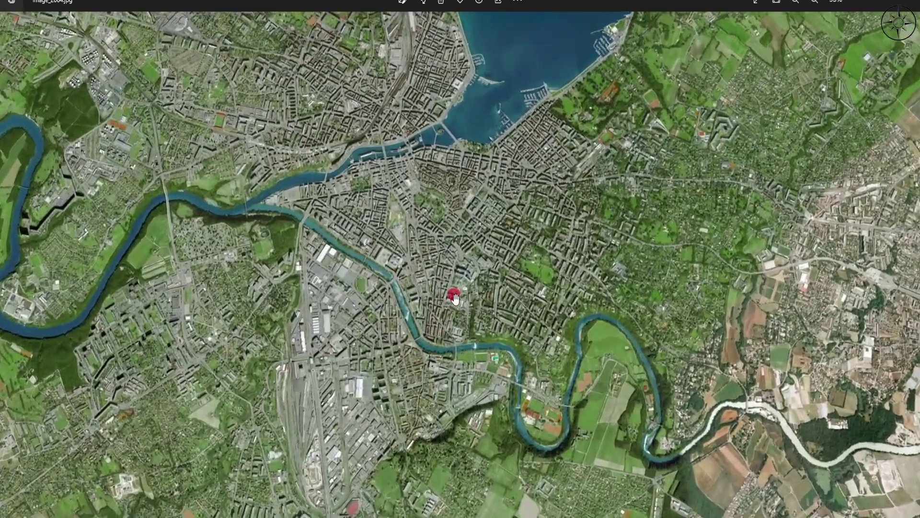
{"action": "scroll", "coordinate": [457, 298], "scroll_direction": "up", "scroll_amount": 5}
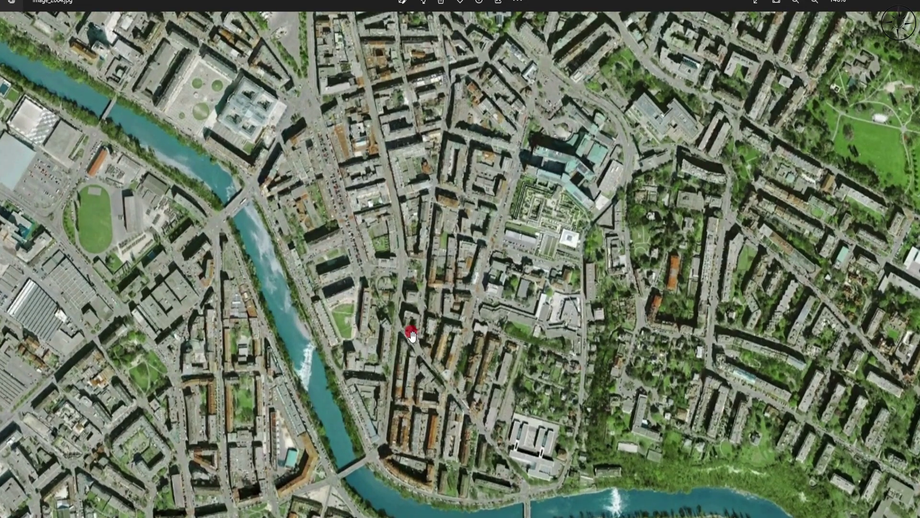
{"action": "left_click_drag", "start_coordinate": [411, 334], "coordinate": [494, 312]}
{"action": "scroll", "coordinate": [494, 312], "scroll_direction": "down", "scroll_amount": 5}
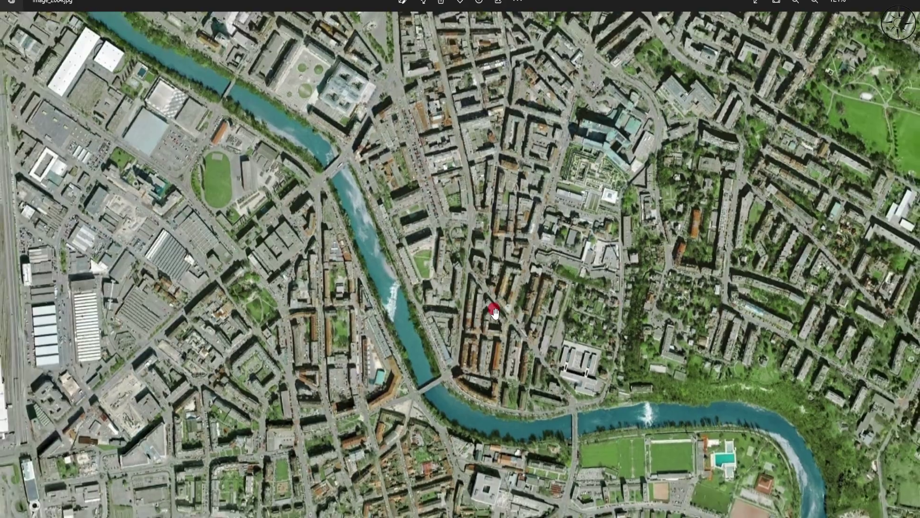
{"action": "scroll", "coordinate": [495, 312], "scroll_direction": "down", "scroll_amount": 4}
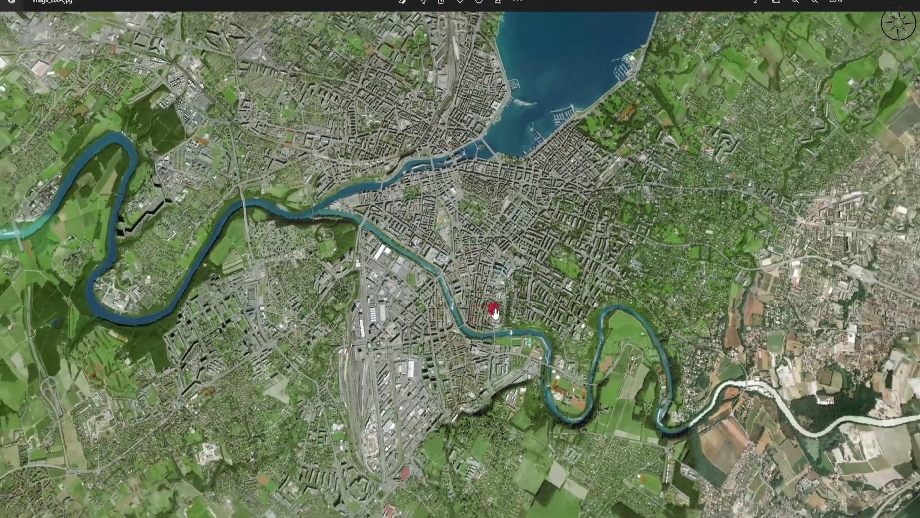